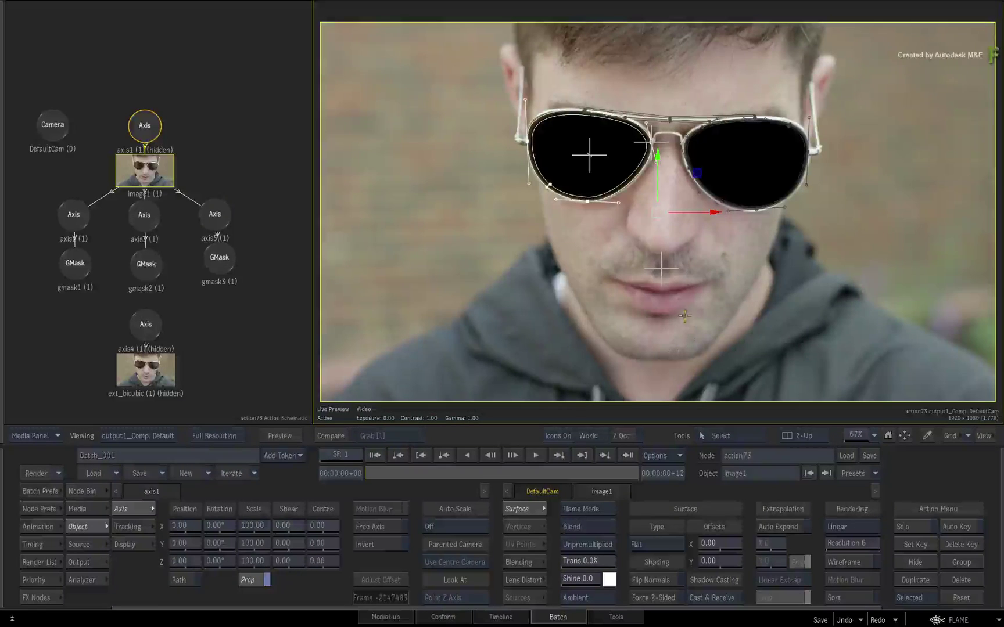
- Select gmask1 in the Action schematic to show its mask settings
left_click(76, 263)
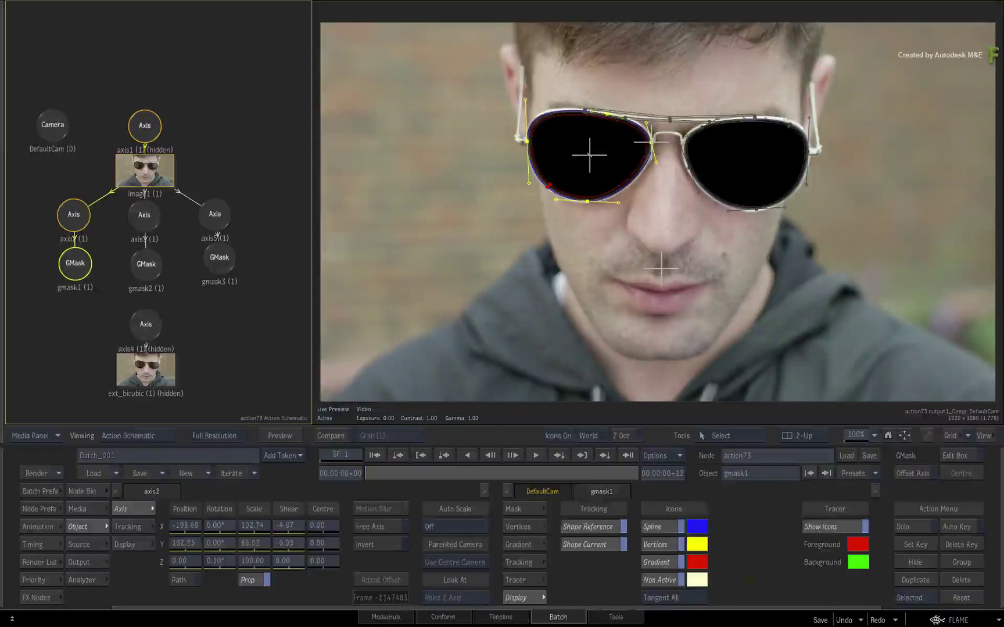
- Show the Action Node Bin and zoom the viewer in on the left lens and gmask1's spline
left_click(82, 491)
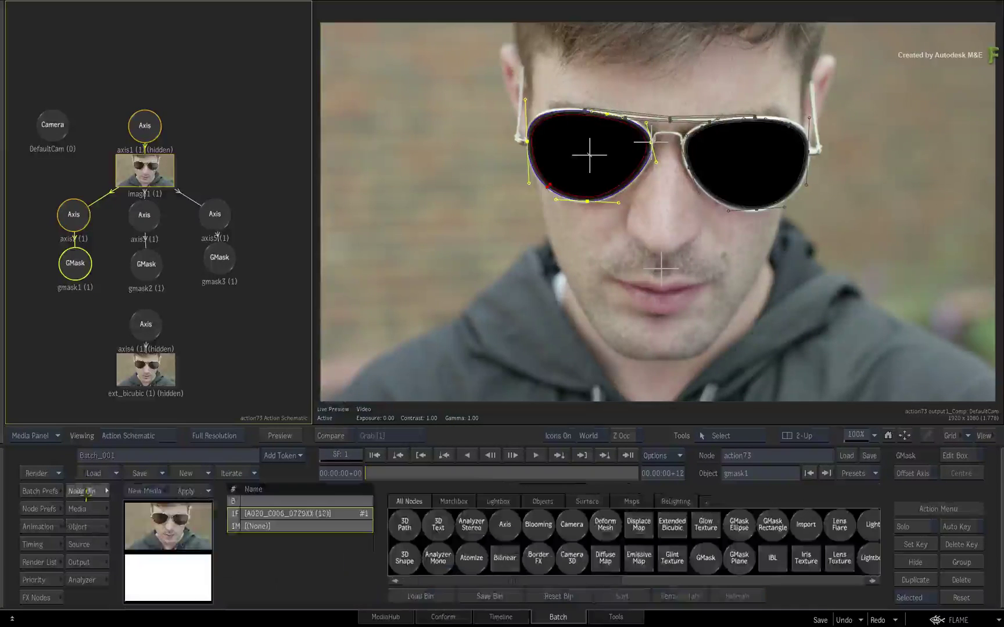
scroll(533, 236, "up", 4)
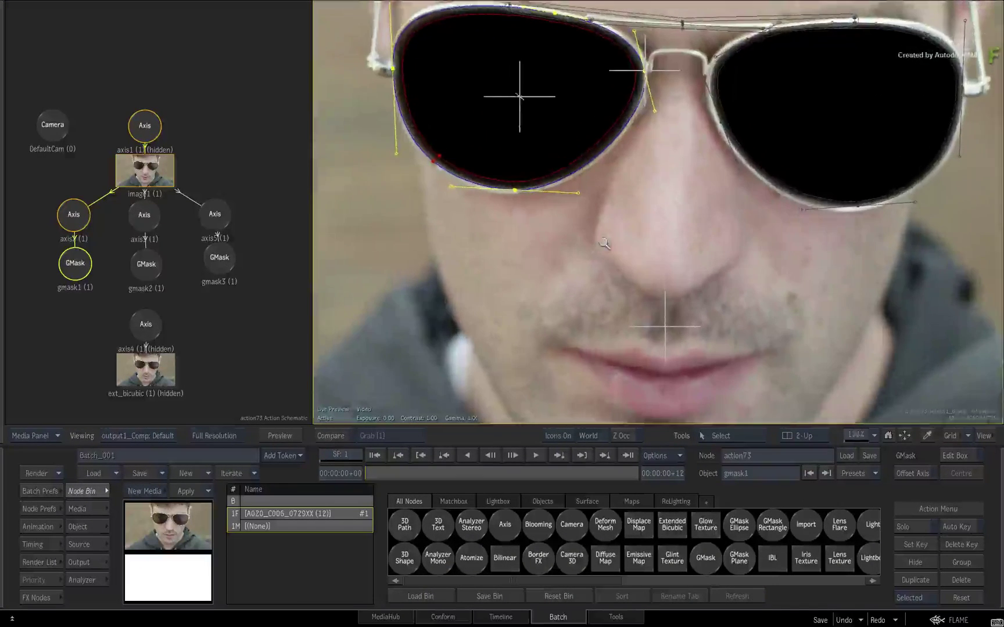
left_click_drag(648, 189, 629, 243)
scroll(630, 244, "up", 2)
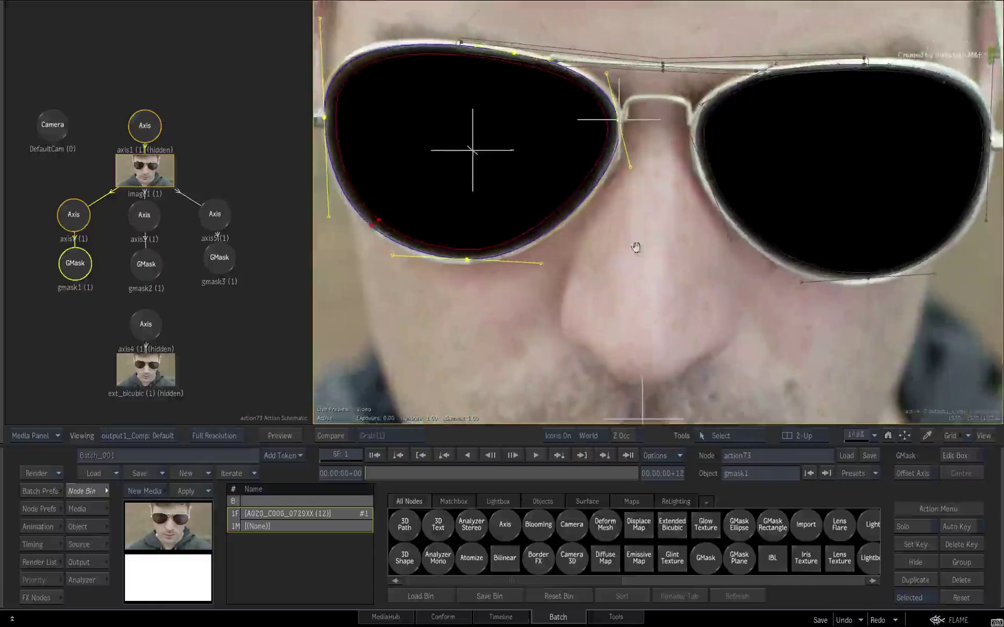
scroll(637, 266, "down", 1)
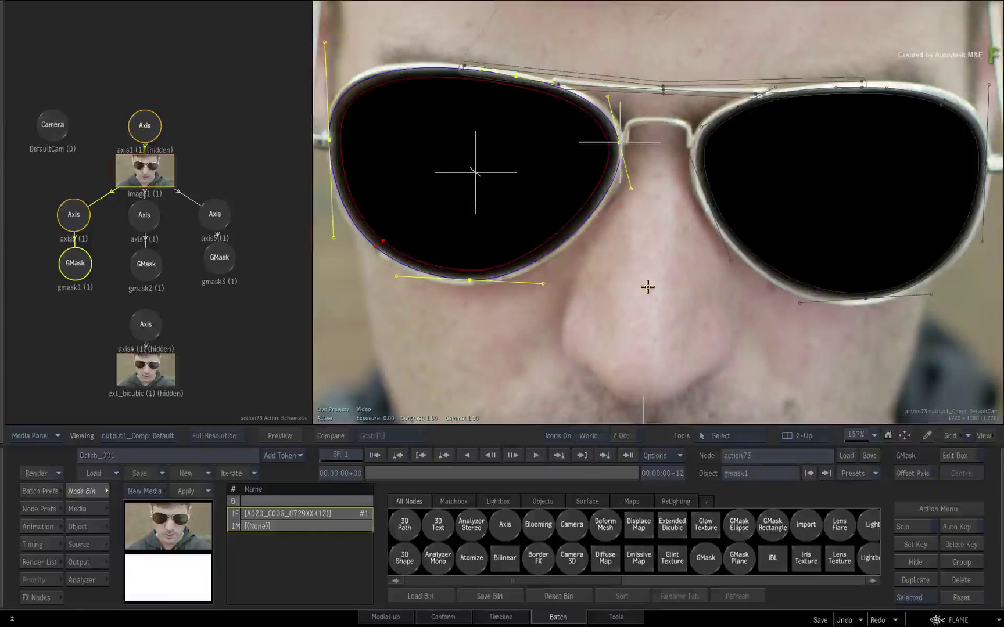
left_click(147, 160)
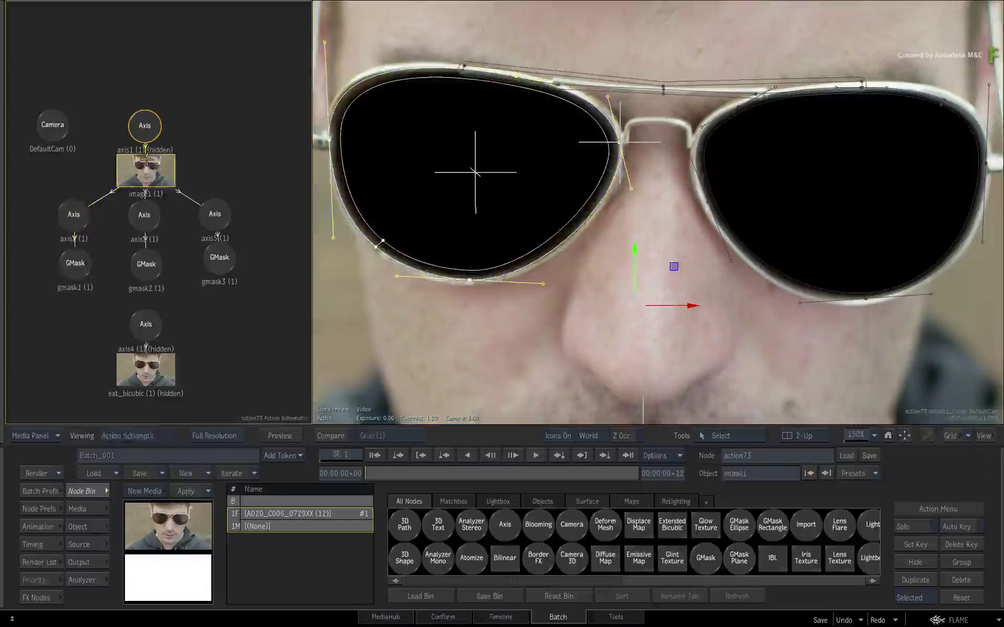
left_click(72, 259)
left_click(143, 271)
left_click(210, 269)
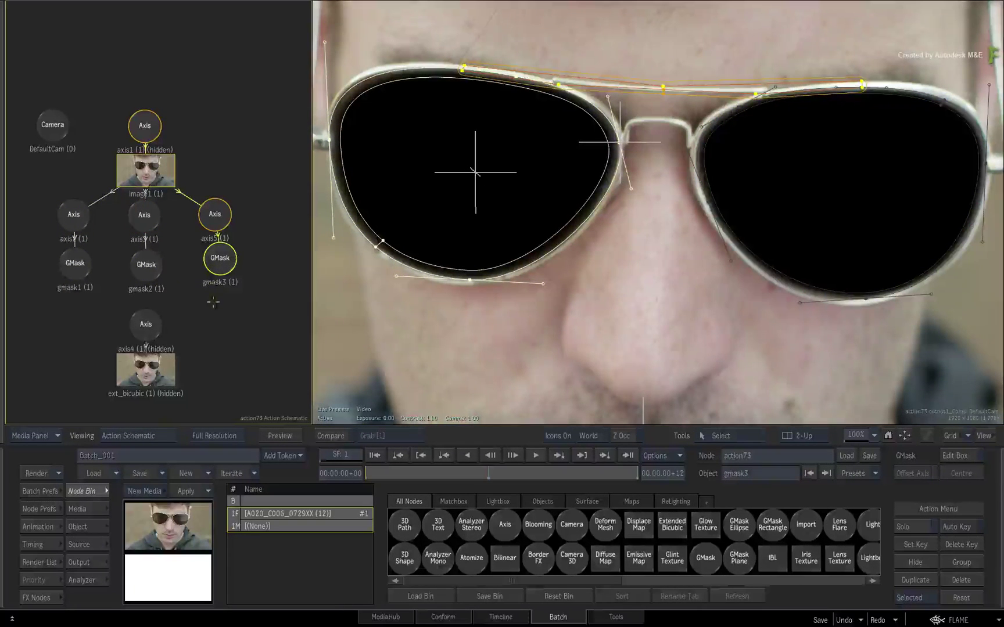
left_click_drag(92, 397, 93, 398)
left_click(238, 320)
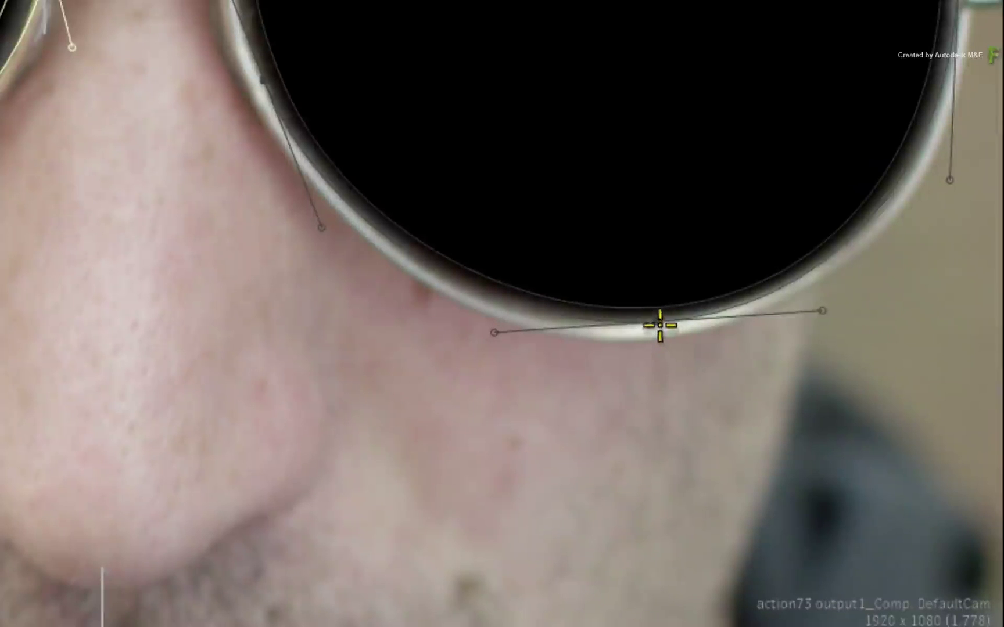
- Pull the lens masks' bottom points down, then zoom to 295% on the left lens's nose-bridge edge
left_click_drag(660, 325, 634, 344)
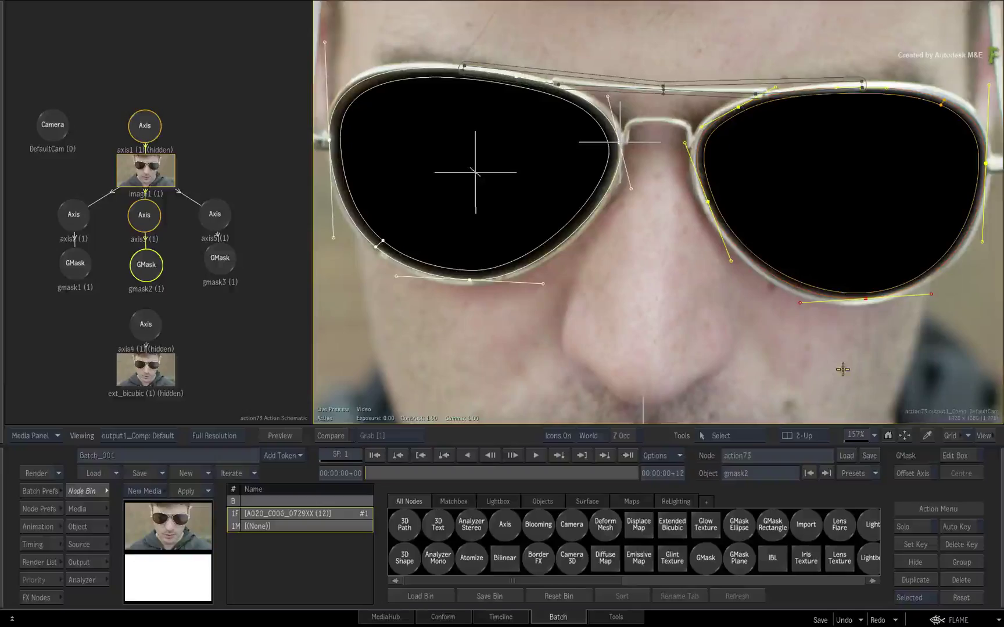
mouse_move(471, 281)
left_mouse_down()
mouse_move(457, 325)
mouse_move(470, 283)
left_mouse_up()
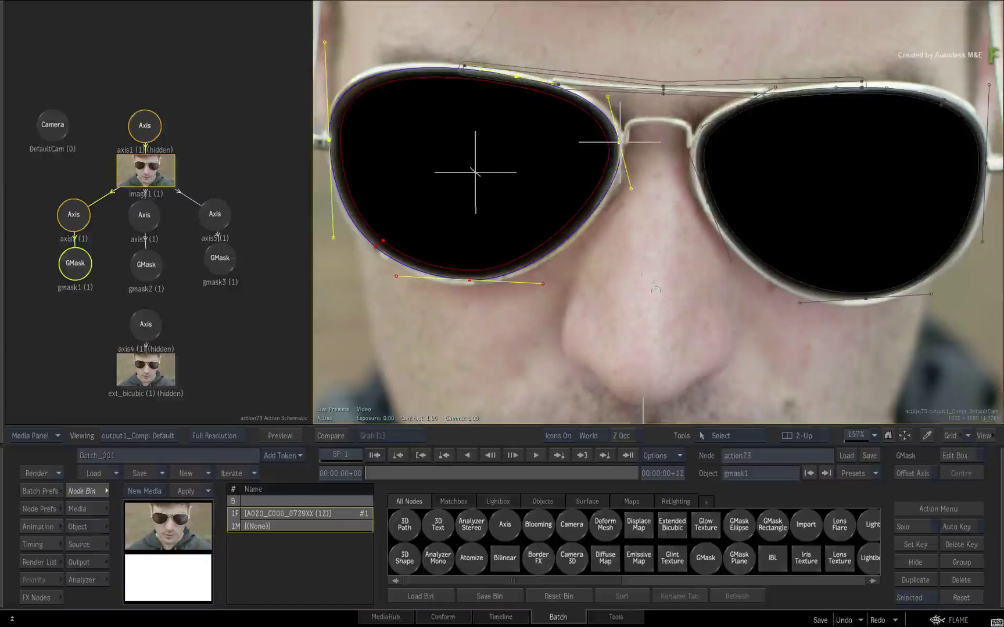
left_click_drag(573, 252, 668, 254)
left_click_drag(650, 217, 649, 298)
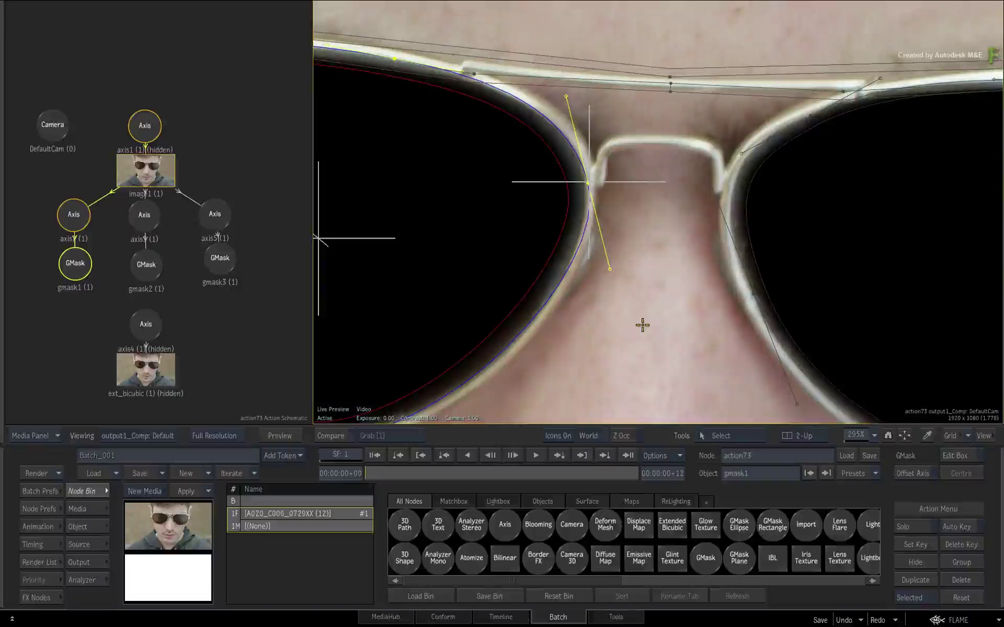
- Deselect gmask1 and zoom out to frame the whole pair of sunglasses
left_click(249, 353)
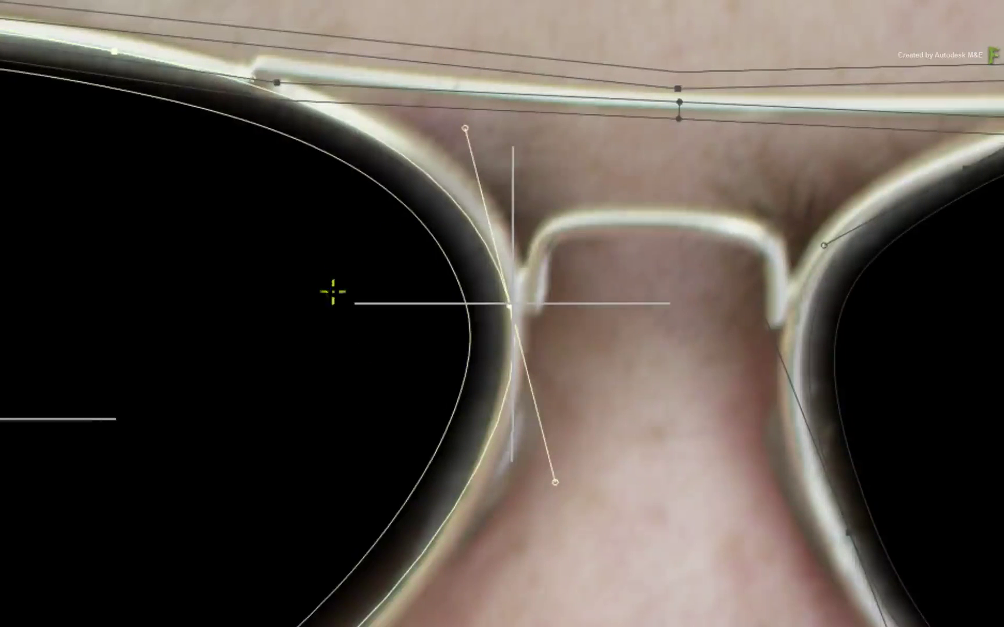
left_click_drag(661, 403, 410, 416)
left_click_drag(565, 482, 563, 406)
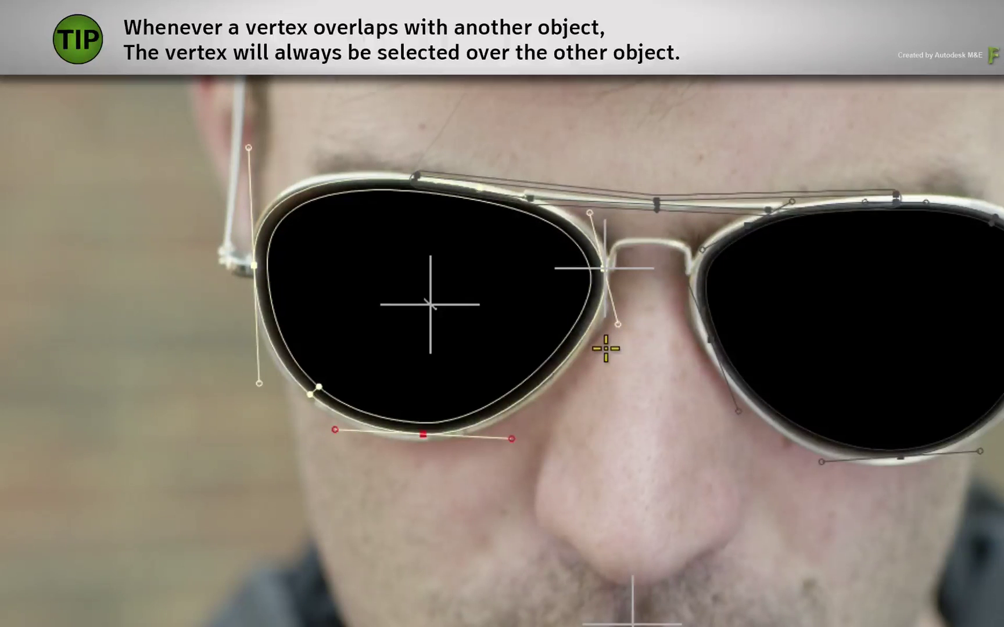
- Try pulling a nose-side point of the left lens mask inward, then undo the reshape
left_click_drag(603, 267, 592, 363)
left_click(607, 378)
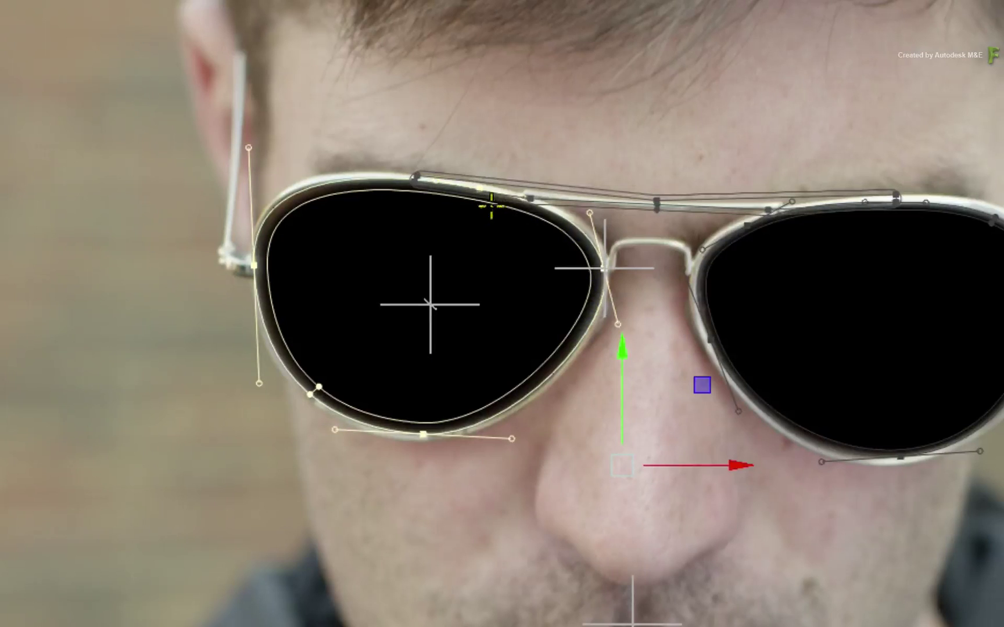
left_click_drag(600, 269, 479, 340)
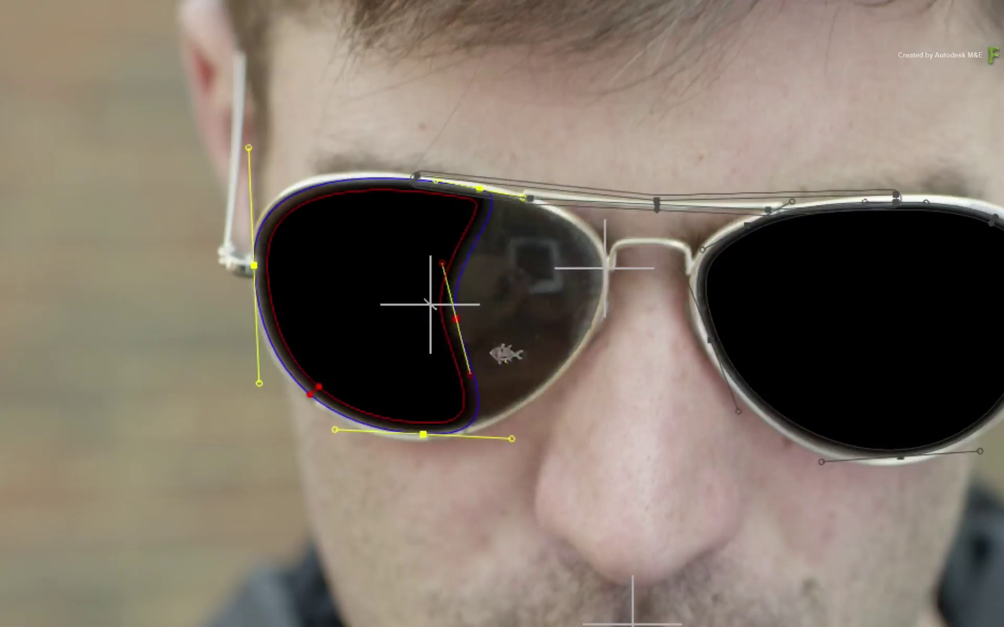
key("ctrl+z")
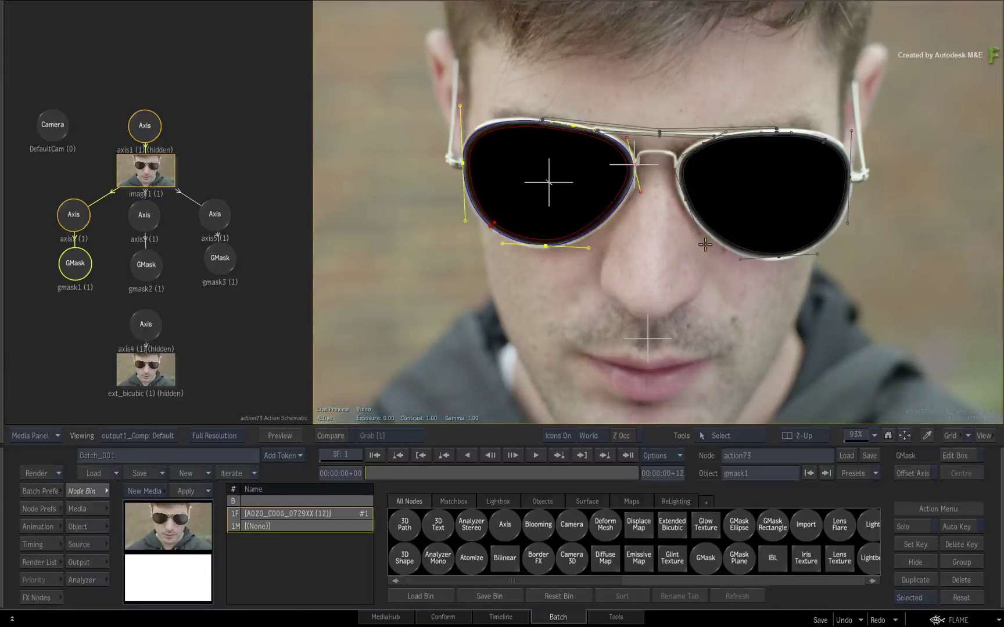
- Zoom the viewer to 295% and pan onto the right lens and its mask spline
scroll(705, 245, "up", 5)
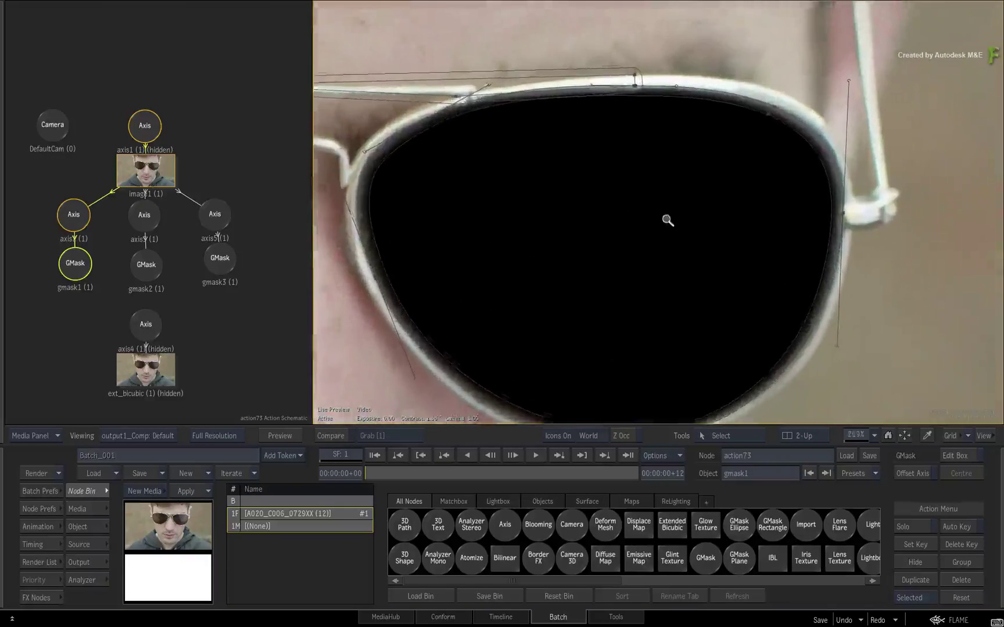
scroll(668, 220, "up", 2)
left_click_drag(681, 240, 735, 199)
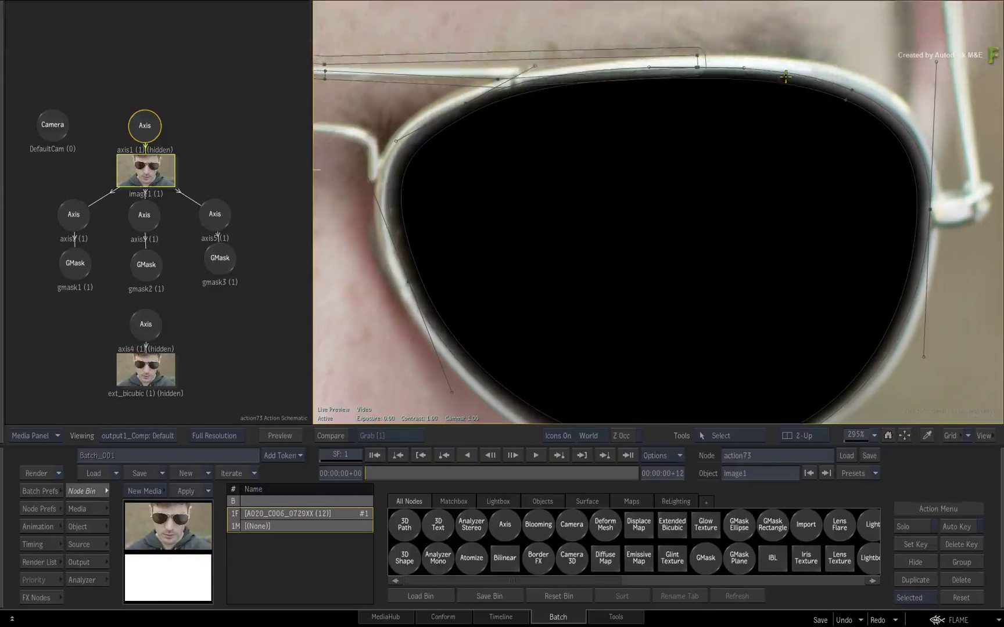
left_click(778, 74)
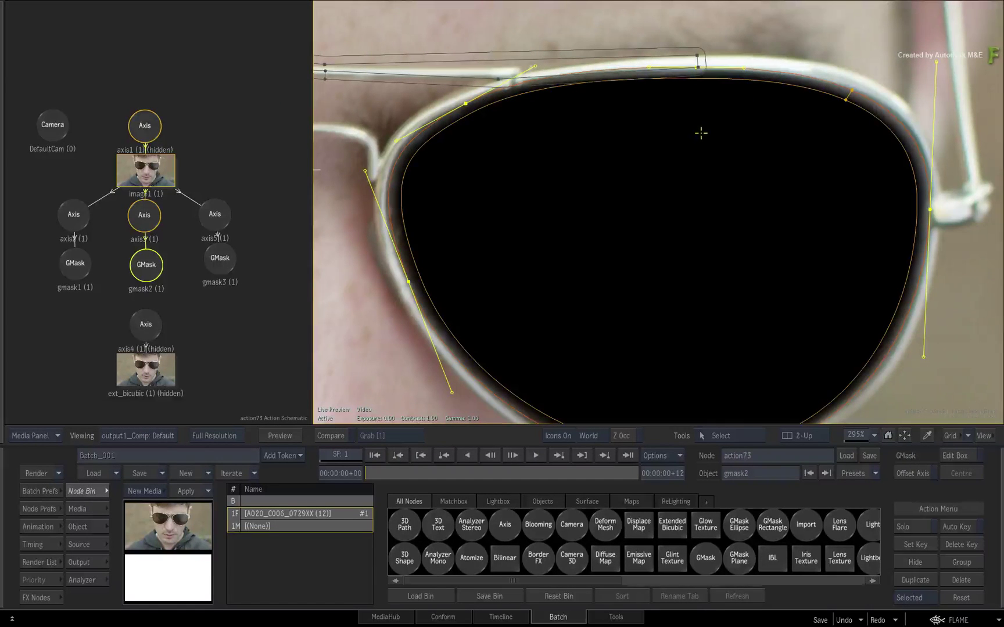
left_click_drag(696, 67, 658, 182)
key("ctrl+z")
left_click(790, 51)
left_click(767, 70)
left_click_drag(698, 66, 694, 122)
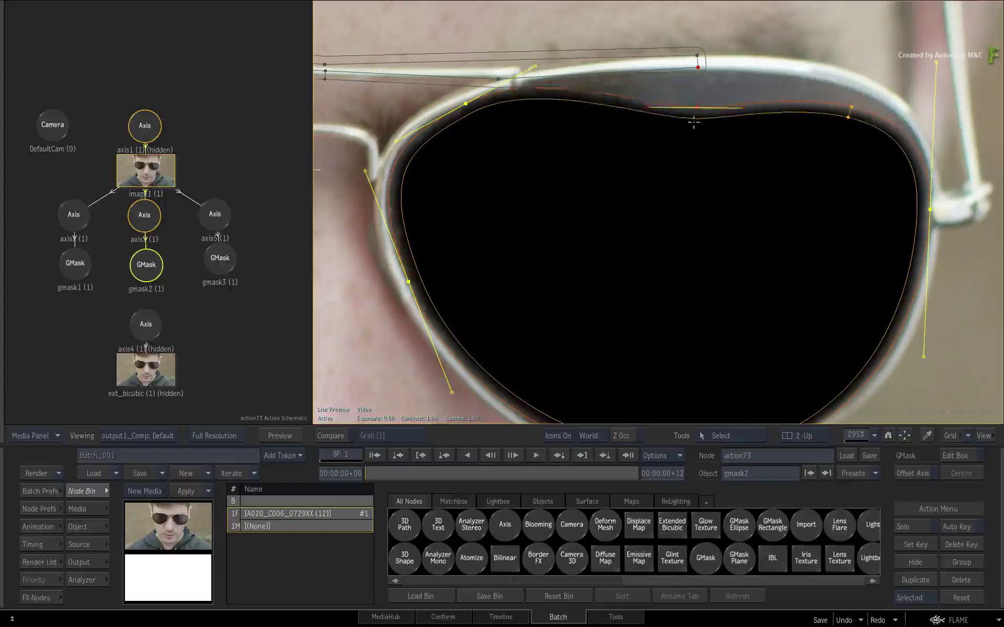
key("ctrl+z")
mouse_move(481, 116)
left_mouse_down()
mouse_move(597, 205)
mouse_move(639, 204)
mouse_move(500, 86)
mouse_move(580, 181)
mouse_move(489, 130)
mouse_move(466, 105)
left_mouse_up()
left_click_drag(697, 67, 701, 112)
key("ctrl+z")
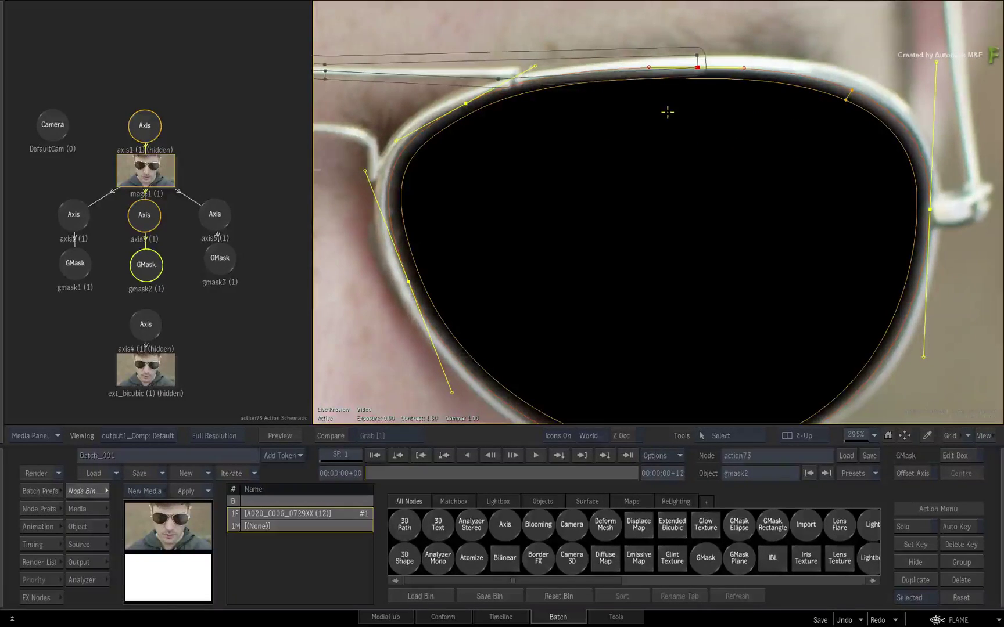
left_click(748, 29)
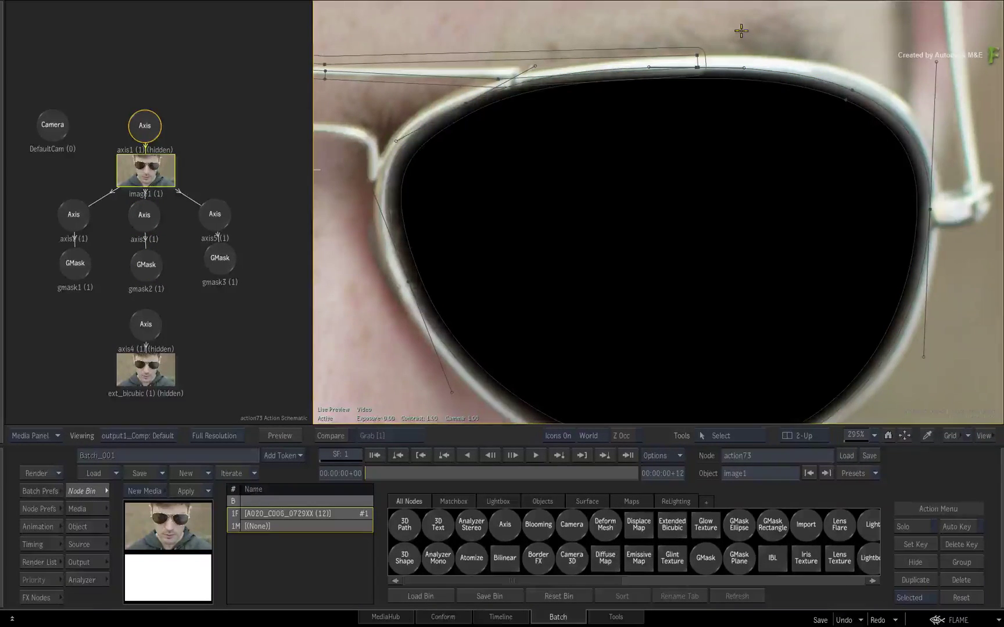
- Try moving gmask3's top frame point into the lens, then undo and deselect the mask
left_click(642, 60)
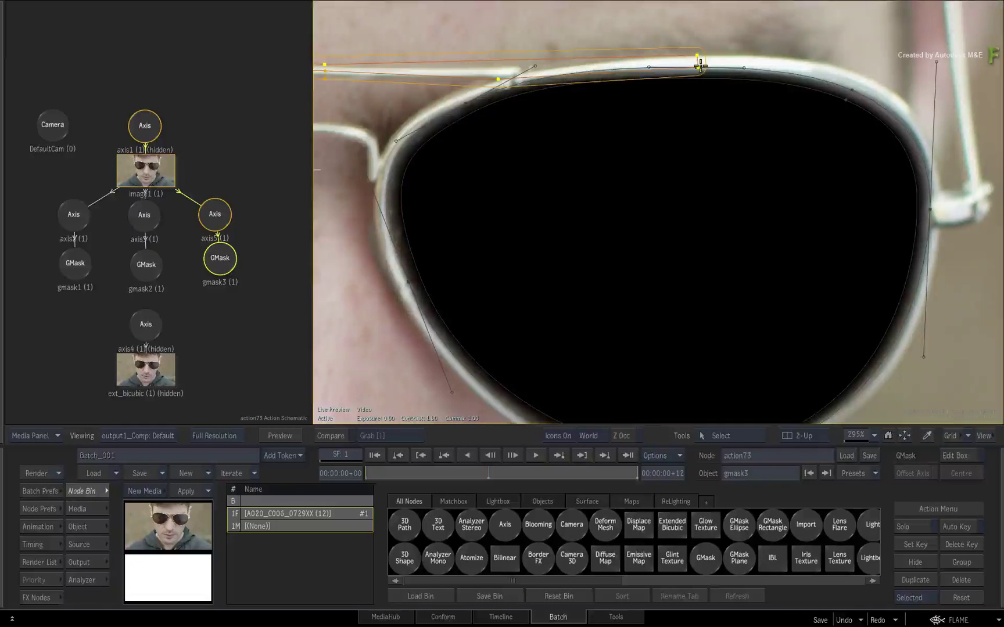
left_click_drag(698, 66, 615, 212)
key("ctrl+z")
left_click(743, 41)
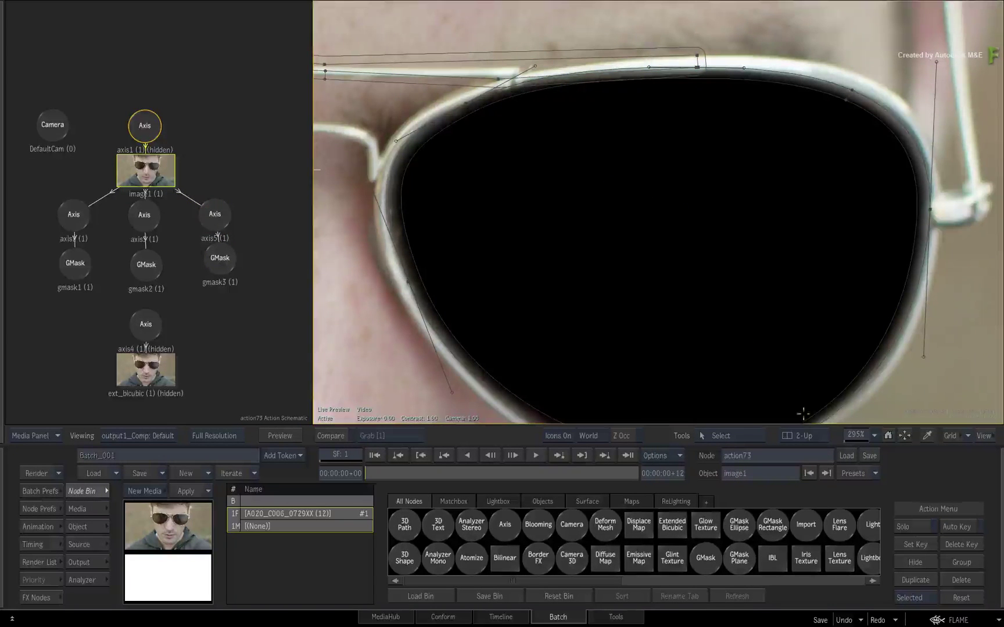
- Fit the image in the viewer, zoom onto the glasses, and make the Action Schematic active
left_click(904, 435)
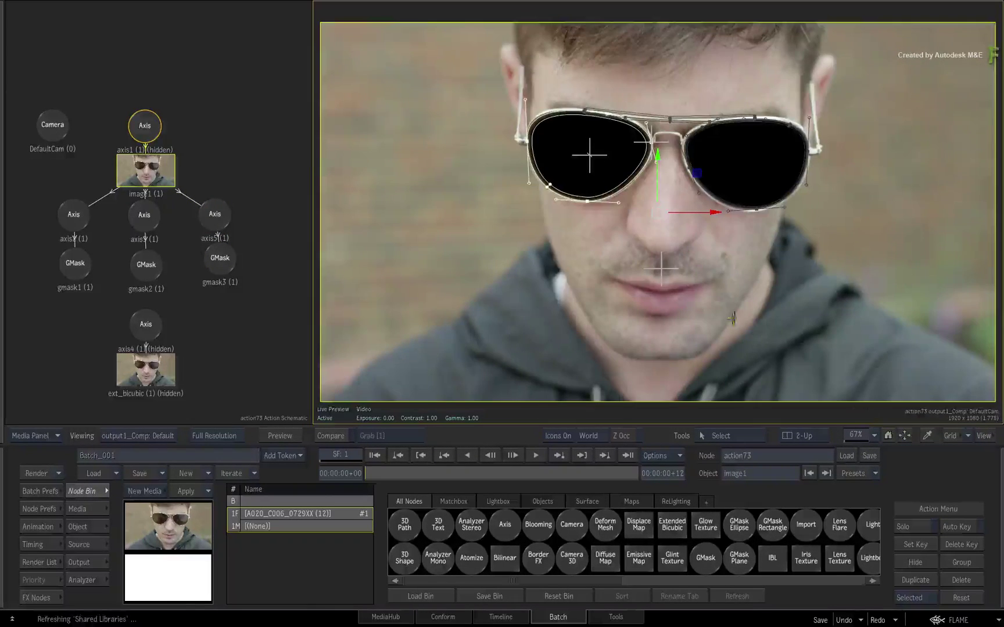
scroll(749, 308, "up", 4)
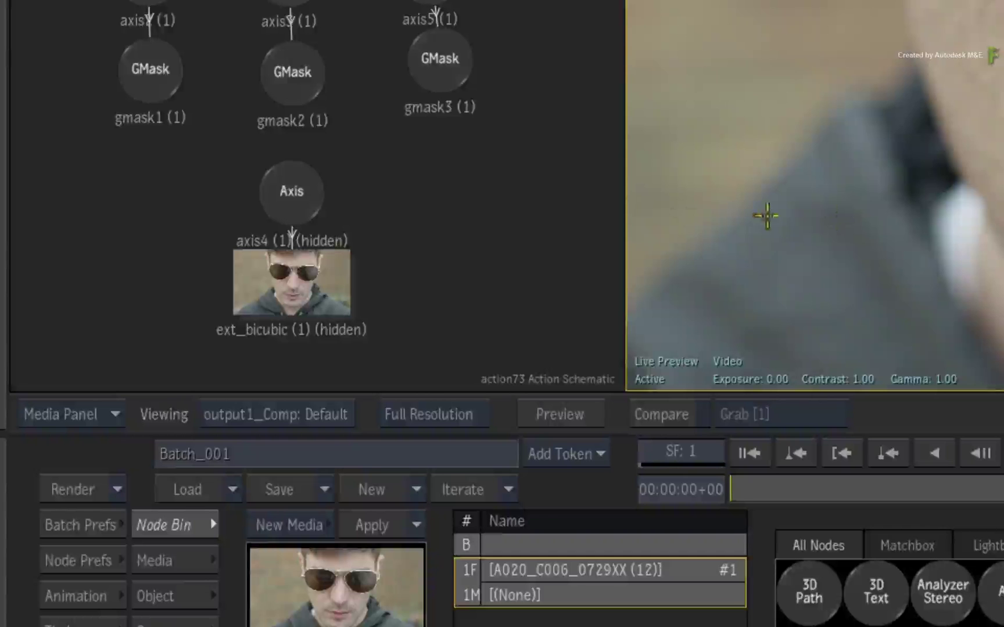
left_click(390, 170)
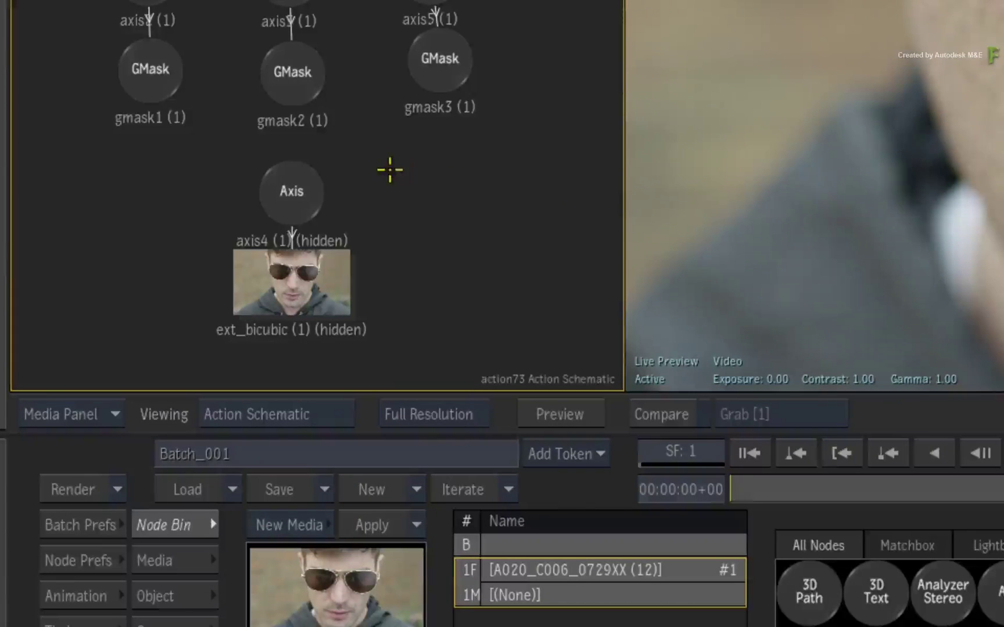
- Marquee-select axis4 and ext_bicubic and toggle their visibility with H
left_click_drag(368, 335, 445, 380)
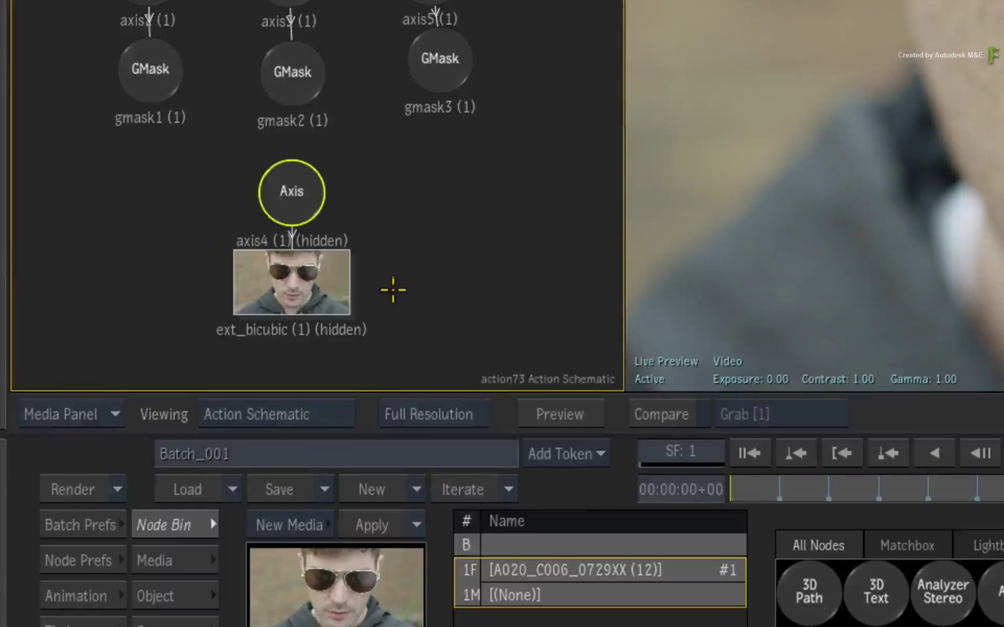
key("h")
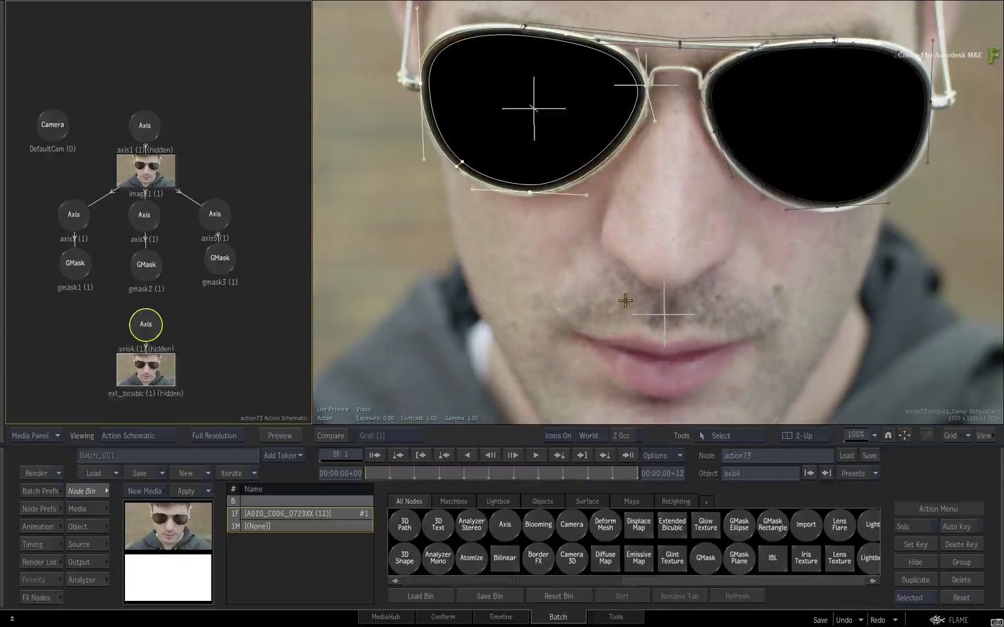
- Unhide the face mesh and scrub the timeline to check it tracks the face
key("h")
key("h")
key("h")
key("h")
key("h")
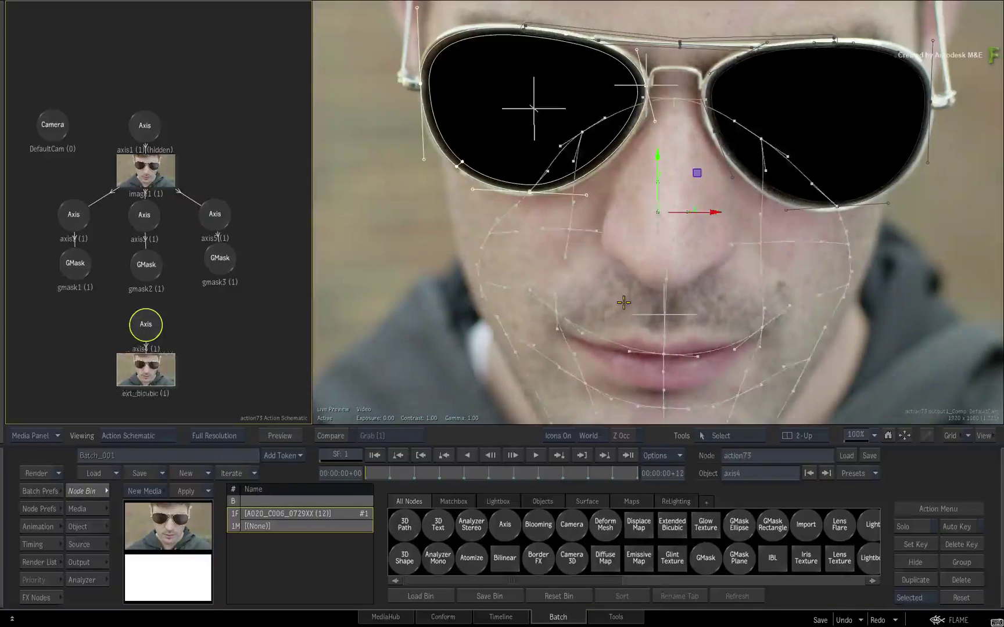
key("h")
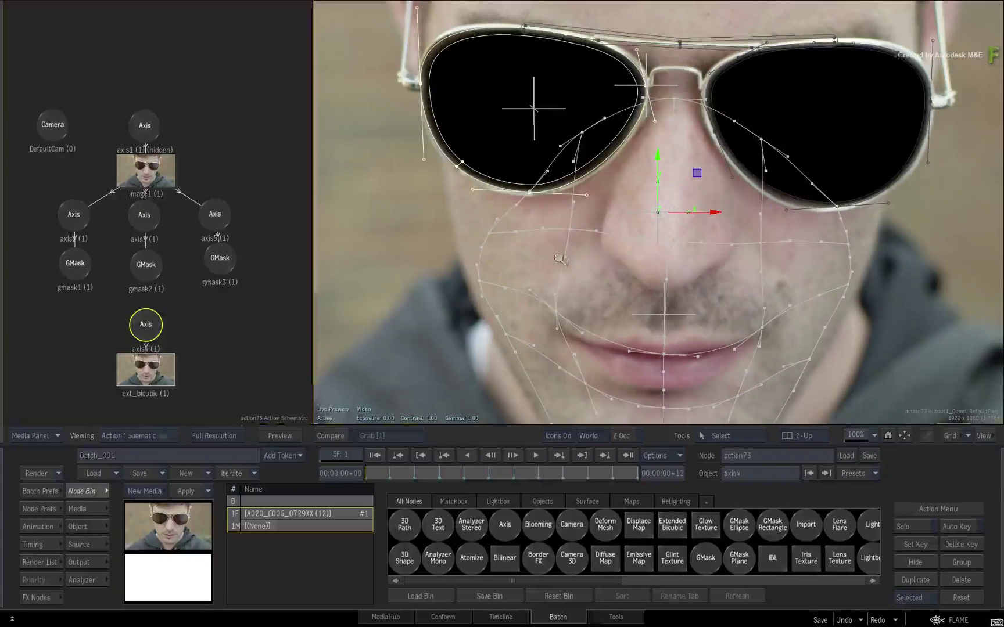
scroll(616, 285, "up", 5)
left_click_drag(636, 264, 782, 265)
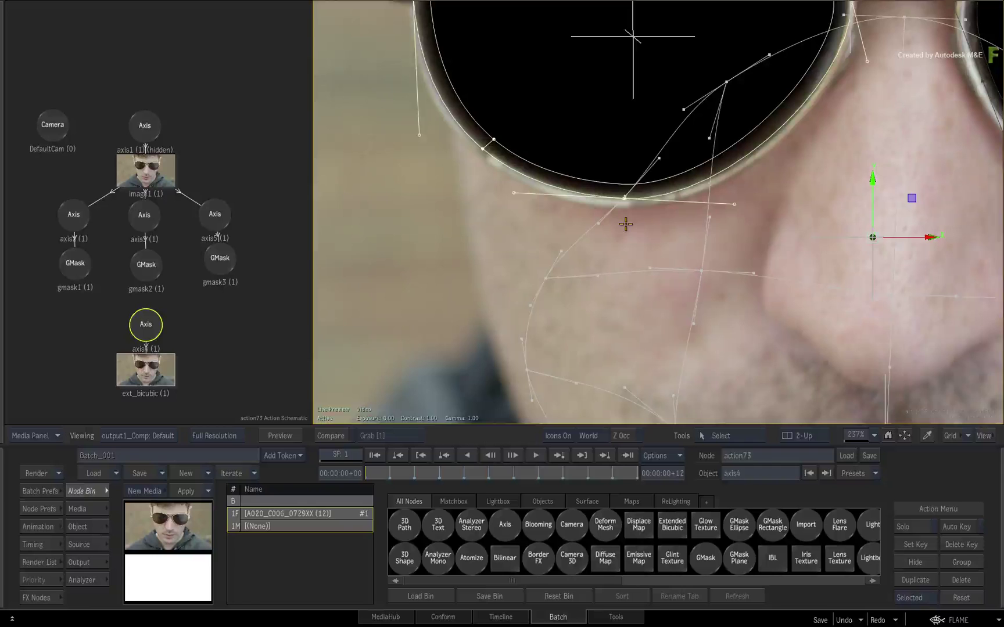
left_click_drag(381, 469, 275, 479)
- Turn on Auto Key, select image1, and zoom out to see the whole face mesh
left_click(956, 527)
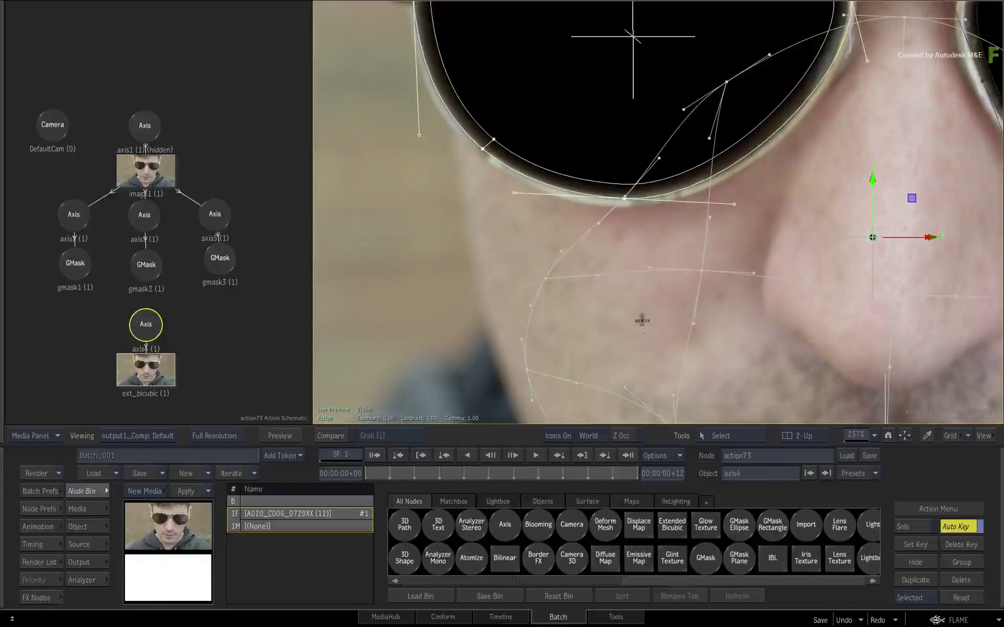
left_click(563, 219)
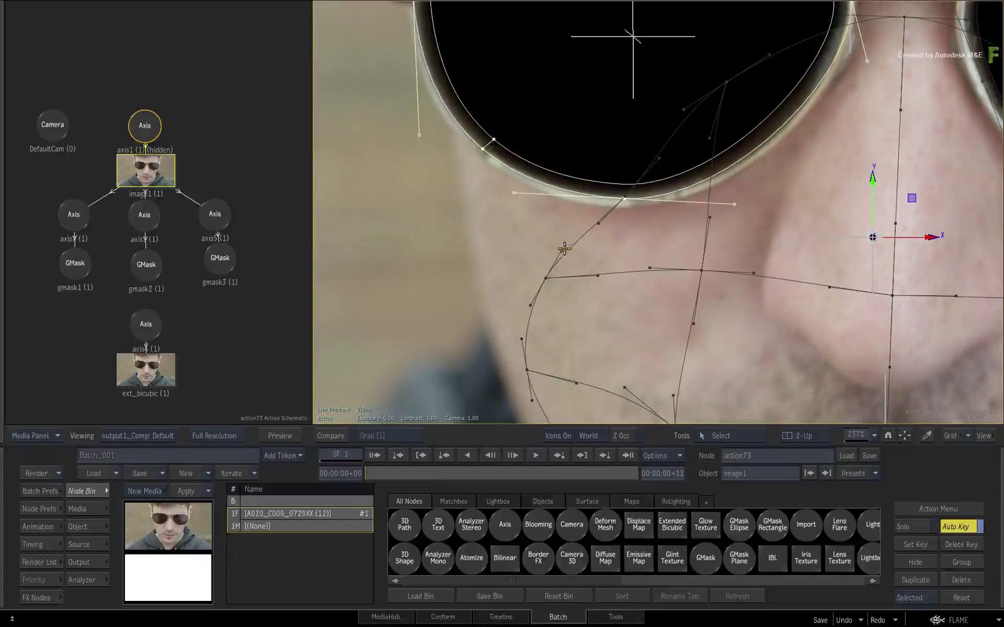
left_click_drag(663, 238, 544, 195)
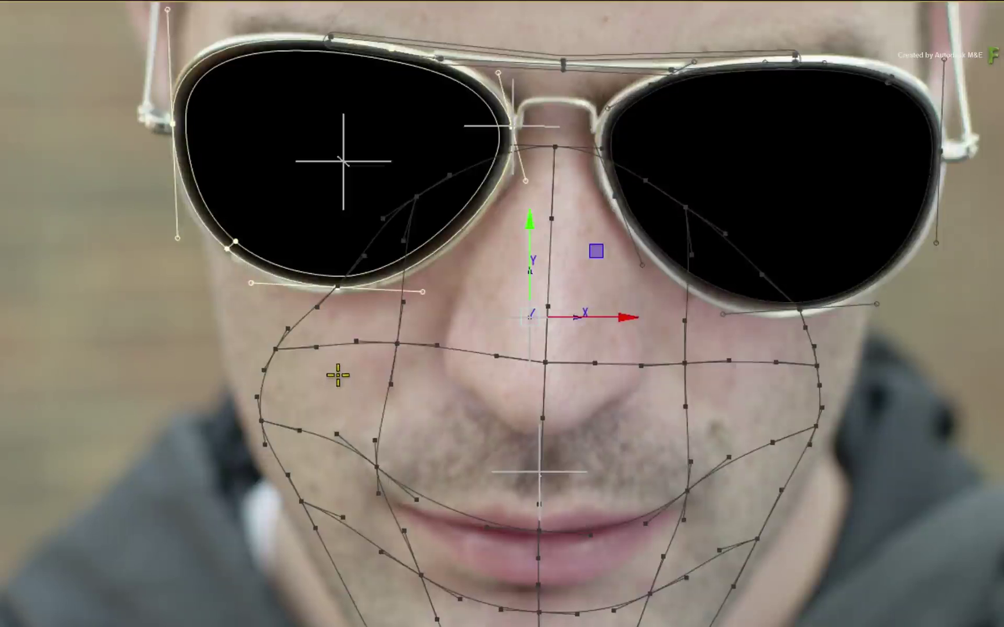
- Trial-move a face mesh vertex and undo, then drag gmask1's bottom point onto the lower rim
left_click(333, 347)
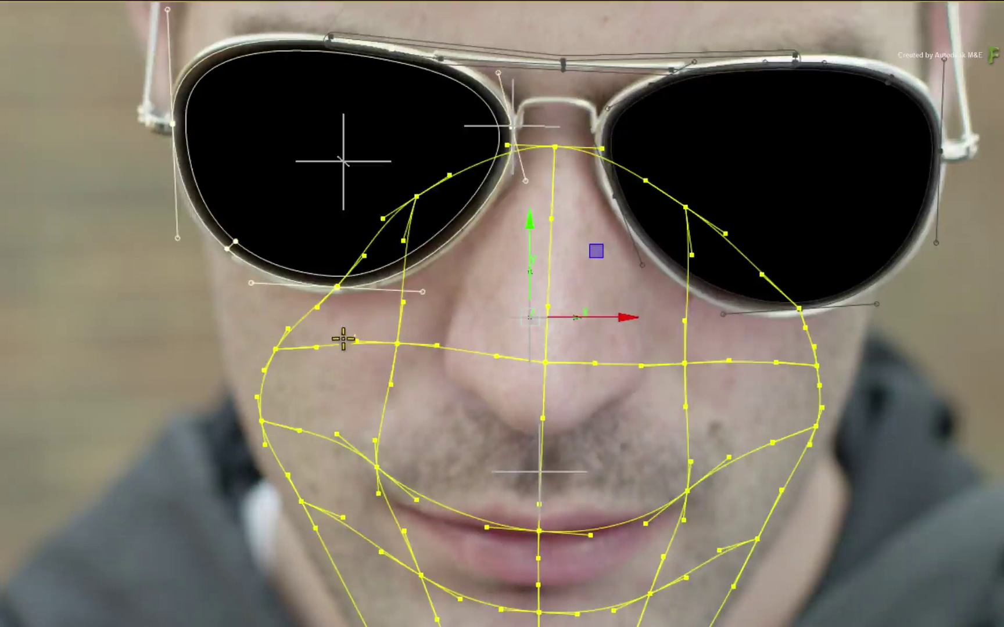
left_click(337, 287)
left_click_drag(337, 287, 116, 314)
key("ctrl+z")
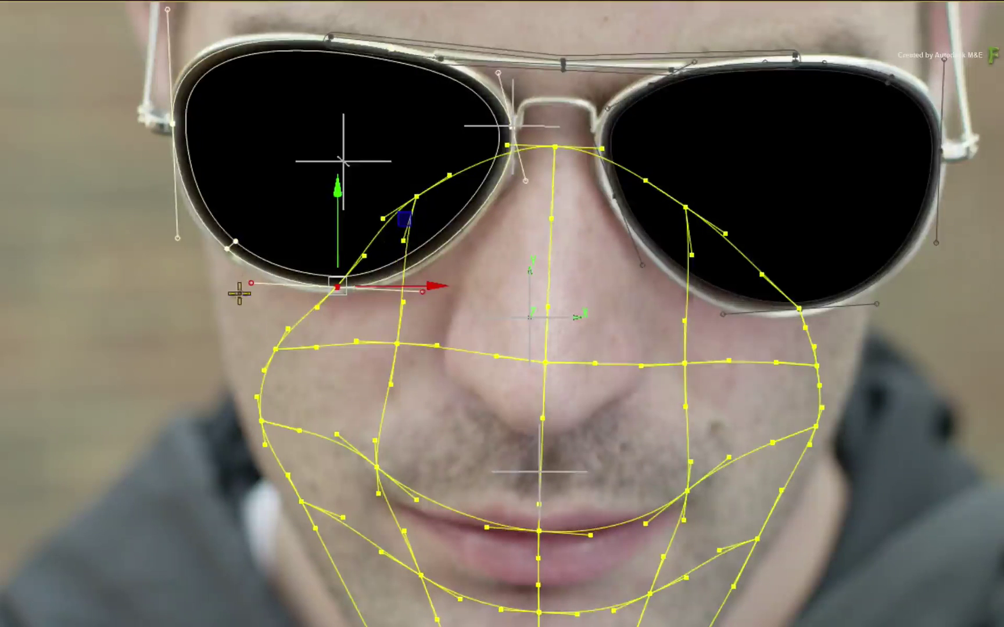
left_click_drag(335, 287, 224, 320)
key("ctrl+z")
left_click(243, 262)
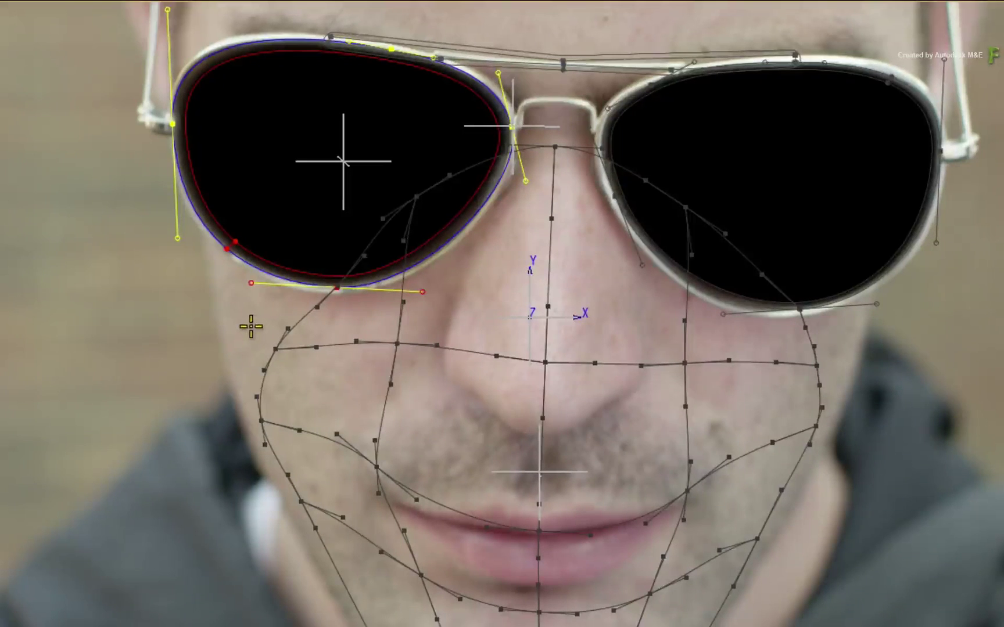
mouse_move(343, 288)
left_mouse_down()
mouse_move(354, 321)
mouse_move(322, 287)
mouse_move(175, 332)
mouse_move(363, 253)
mouse_move(415, 341)
mouse_move(242, 228)
mouse_move(347, 343)
mouse_move(283, 204)
mouse_move(308, 360)
mouse_move(180, 217)
mouse_move(201, 262)
mouse_move(262, 287)
mouse_move(336, 290)
mouse_move(163, 329)
mouse_move(340, 332)
mouse_move(308, 216)
mouse_move(213, 264)
mouse_move(332, 327)
mouse_move(273, 207)
mouse_move(423, 328)
mouse_move(164, 285)
mouse_move(340, 290)
left_mouse_up()
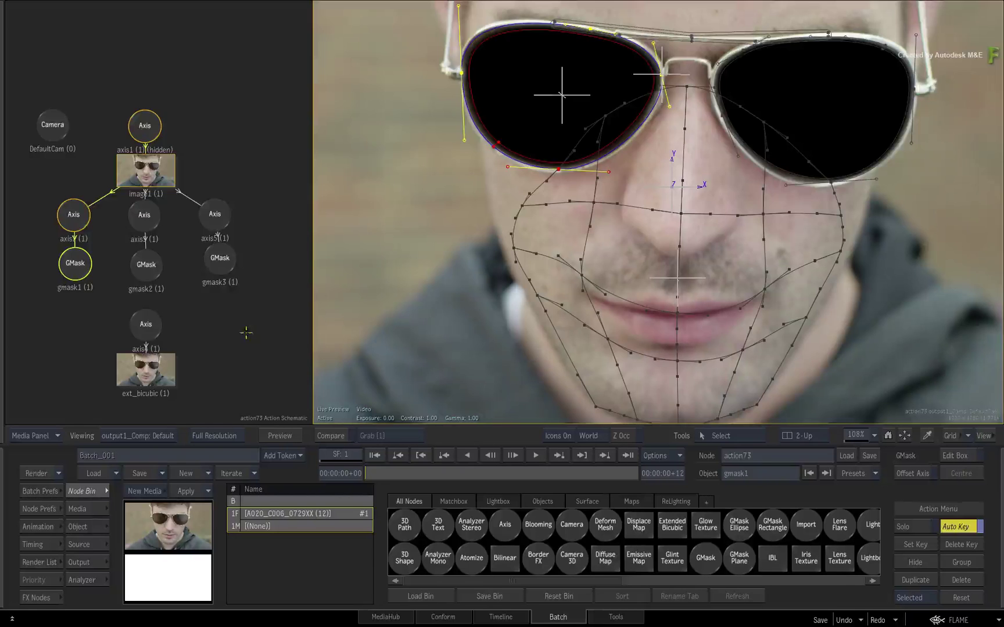
- At about frame 6, stretch gmask1's right edge out to the left lens rim
left_click(246, 332)
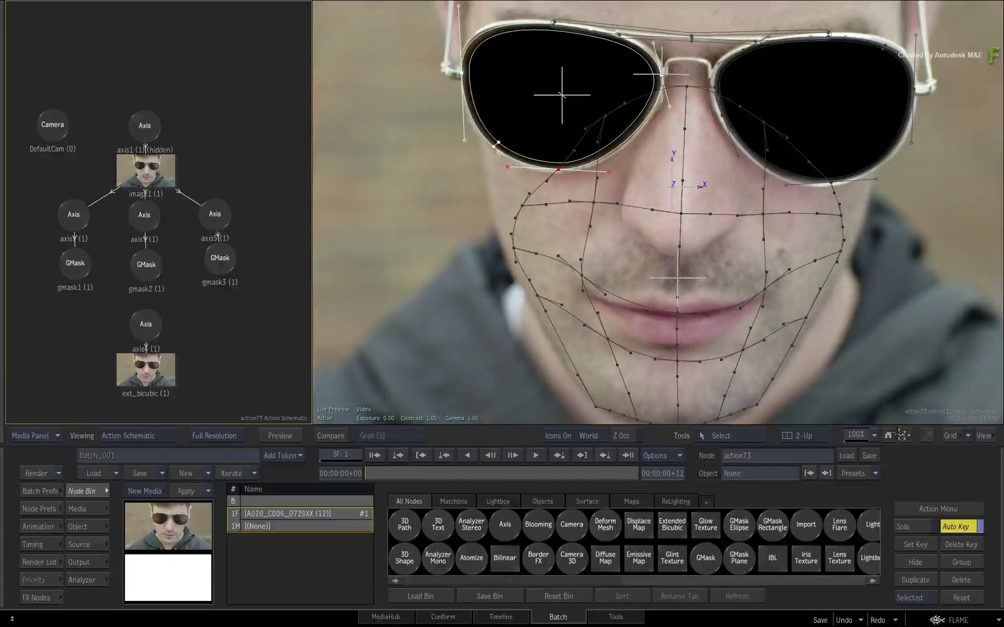
left_click(167, 135)
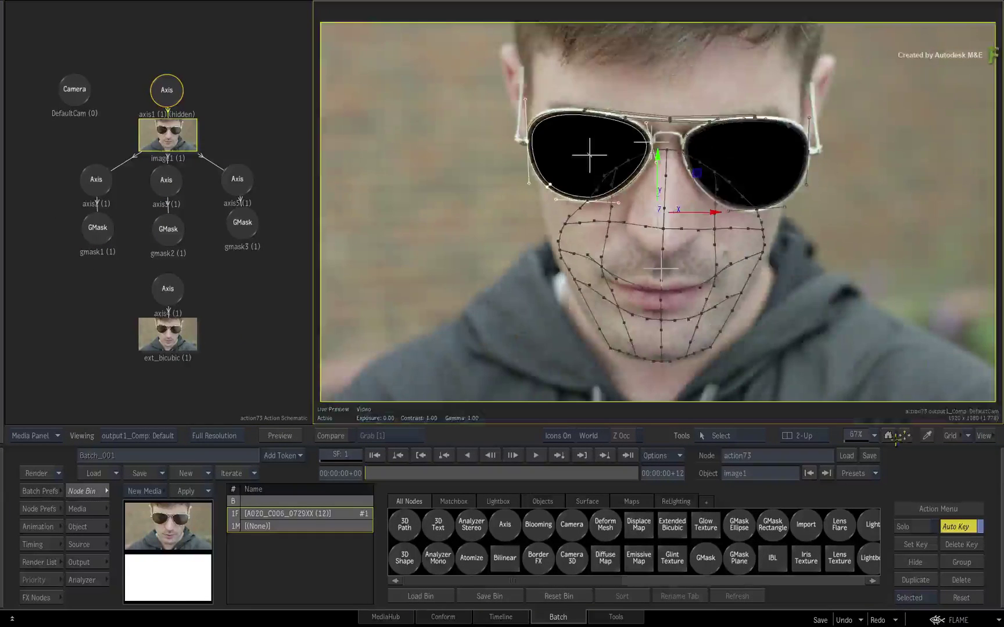
mouse_move(374, 473)
left_mouse_down()
mouse_move(488, 473)
mouse_move(367, 473)
left_mouse_up()
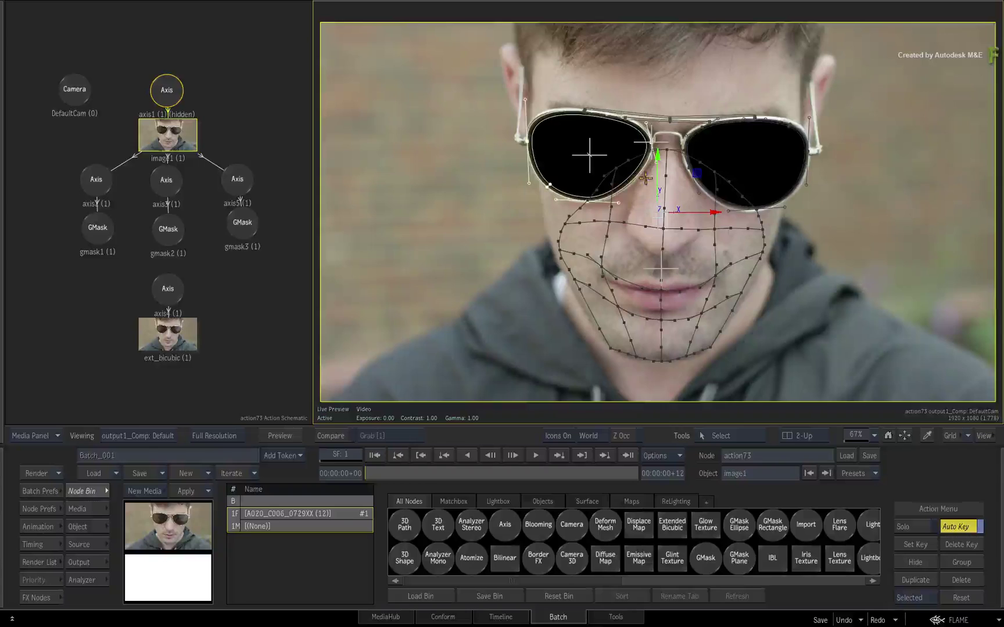
left_click(647, 140)
left_click_drag(633, 144, 626, 183)
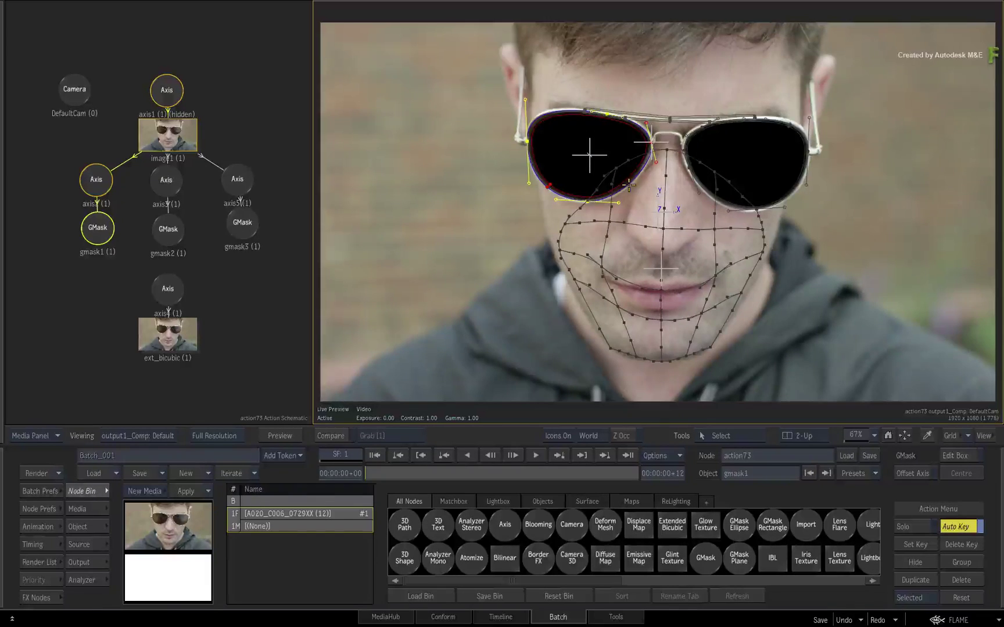
left_click(694, 118)
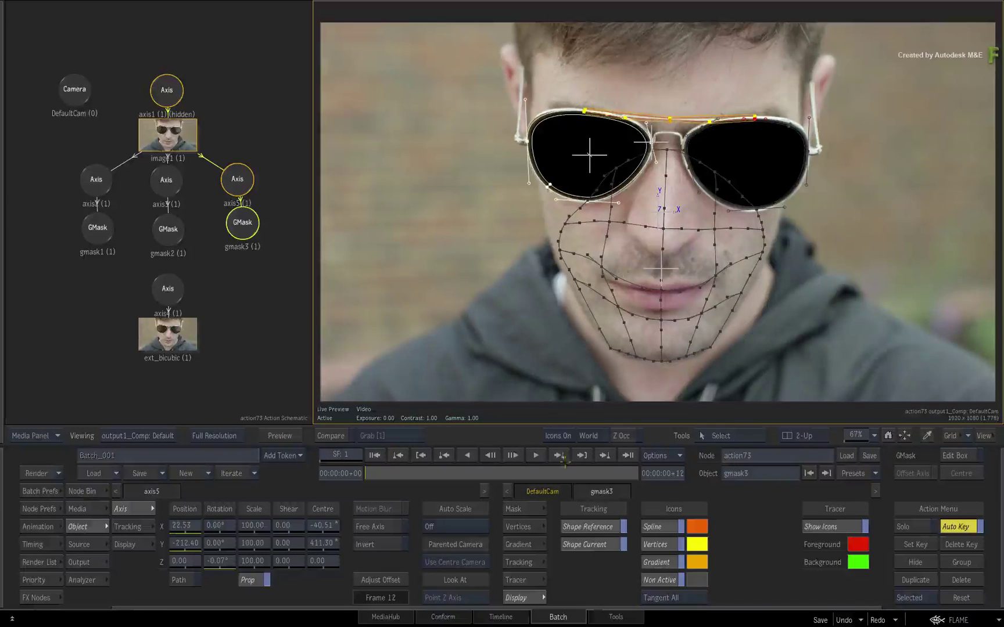
- Select image1 and turn Icons Off with Ctrl+I to preview the blacked-out lenses
left_click(510, 367)
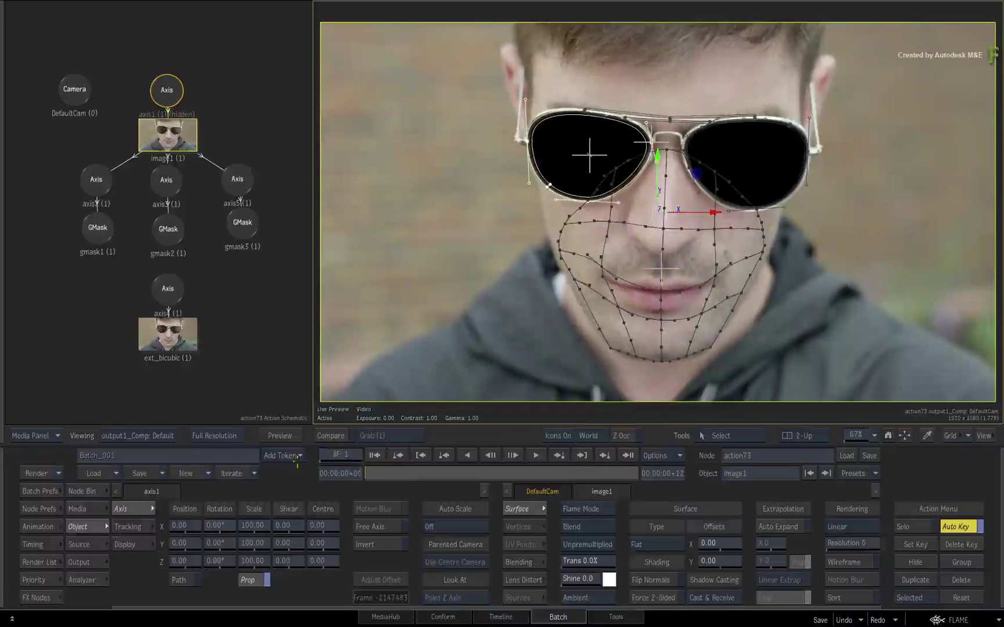
key("ctrl+i")
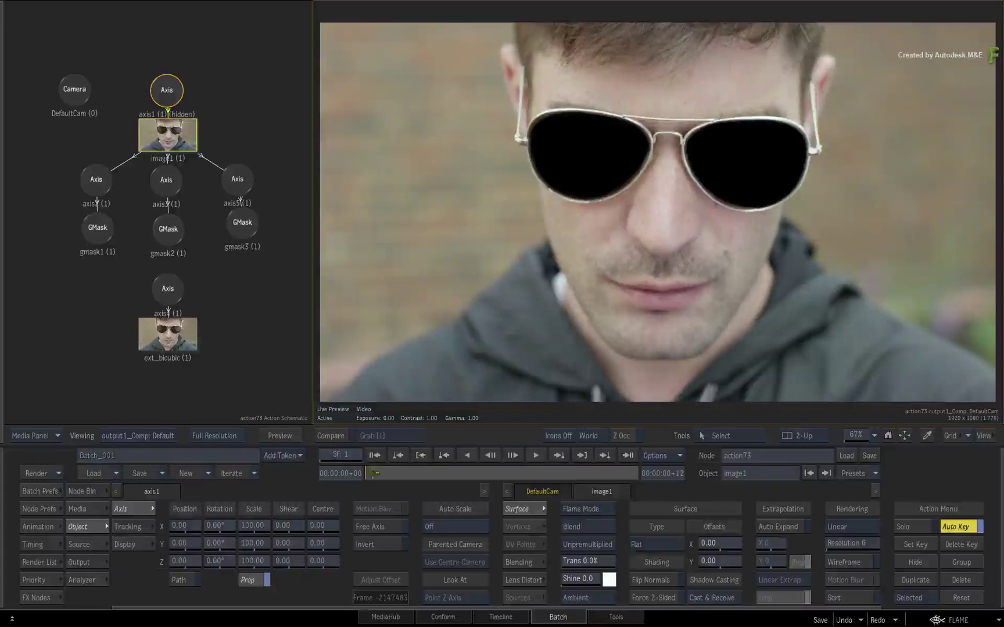